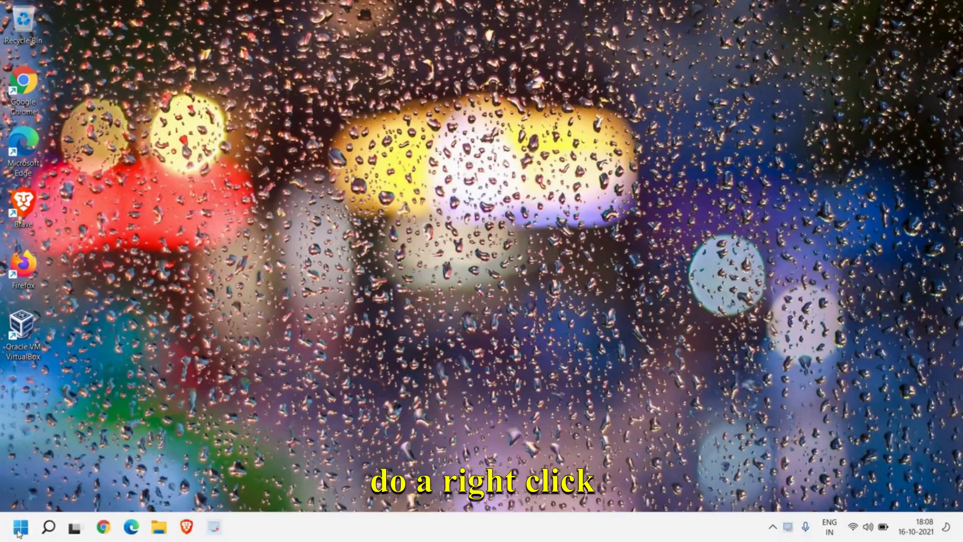
# Launch services.msc from the Run dialog to open the Services console
pyautogui.rightClick(14, 528)
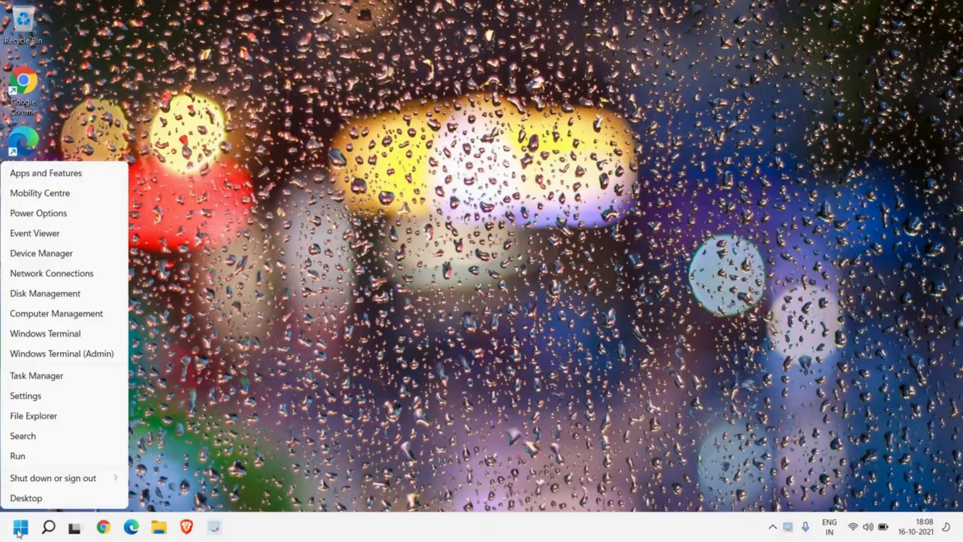
pyautogui.click(73, 456)
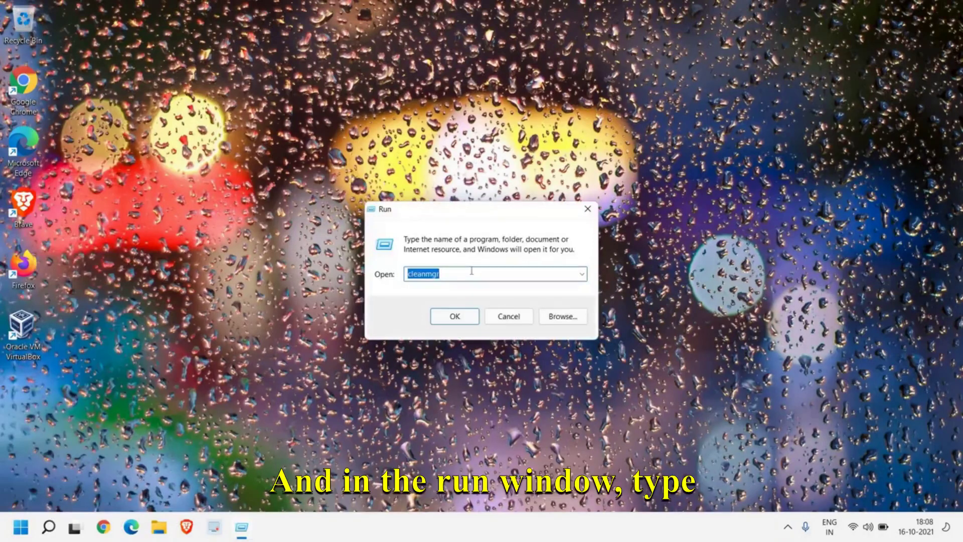
pyautogui.write('ser')
pyautogui.press('Down')
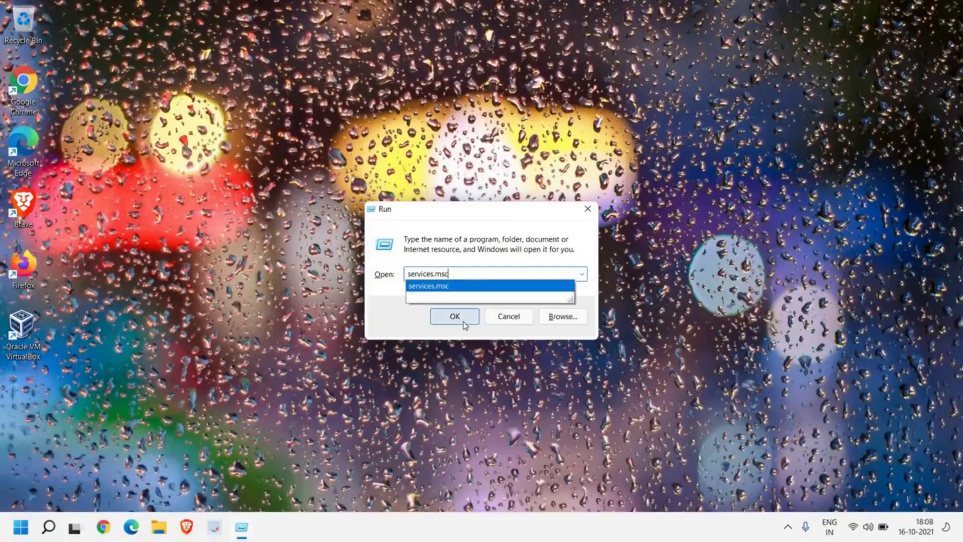
pyautogui.click(464, 323)
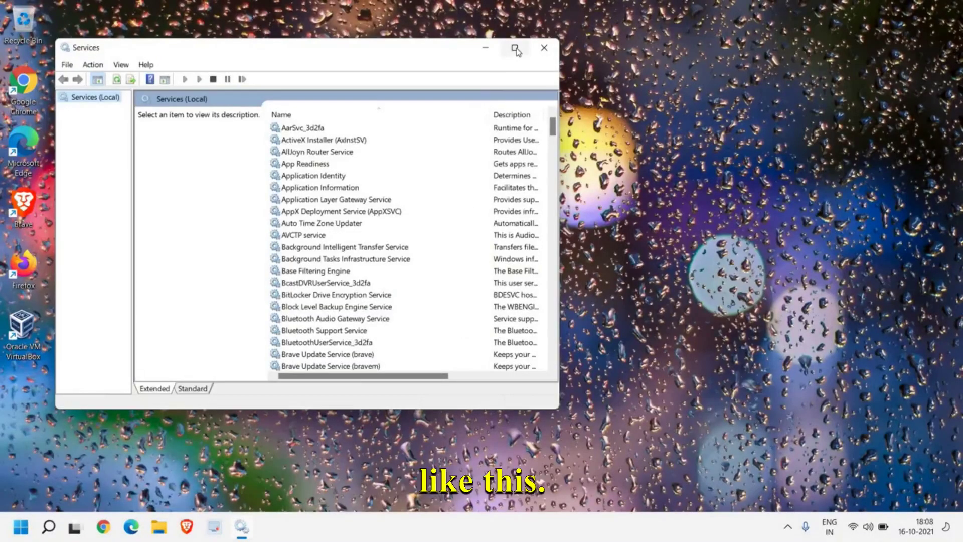
# Maximise the Services window and select SysMain, shown as Running with Automatic startup
pyautogui.click(515, 49)
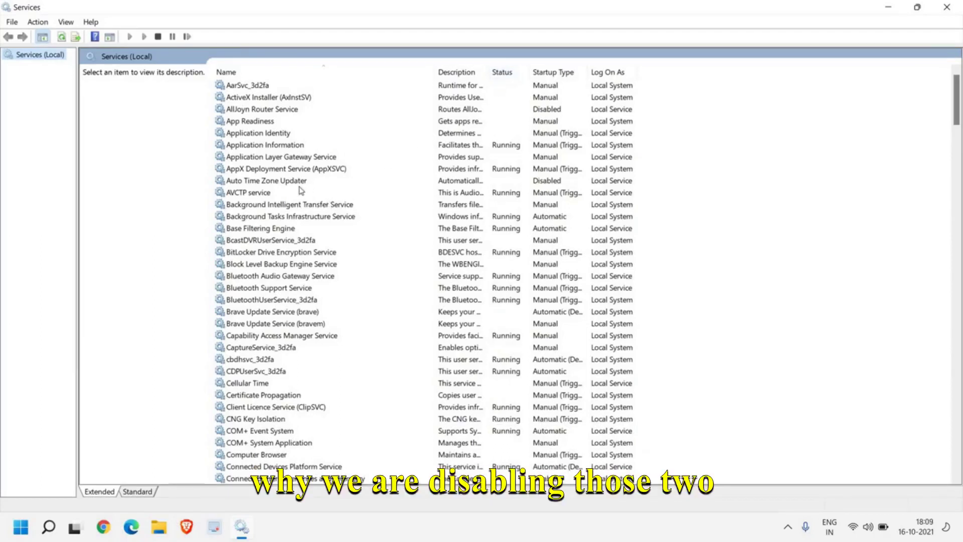
pyautogui.click(274, 181)
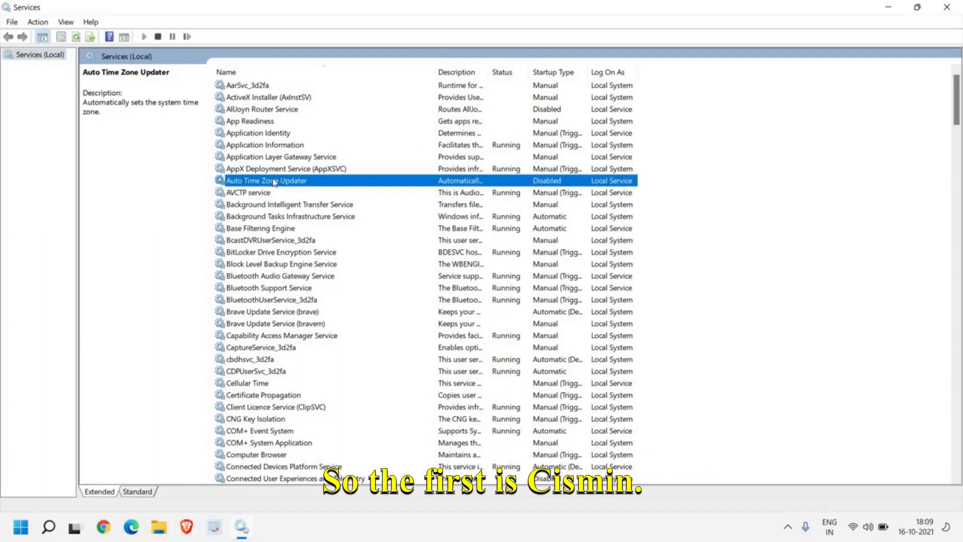
pyautogui.write('sys')
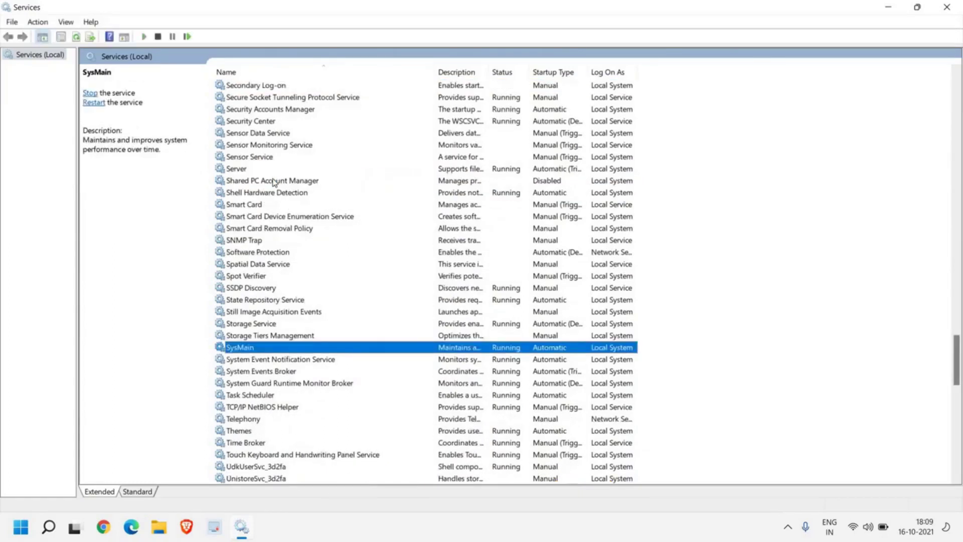
pyautogui.scroll(4, 255, 121)
pyautogui.click(255, 115)
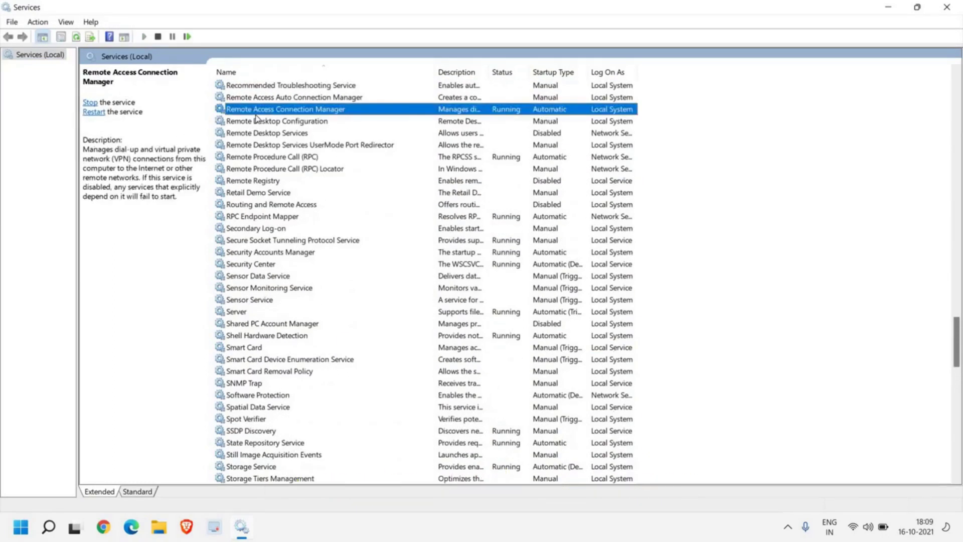
pyautogui.write('s')
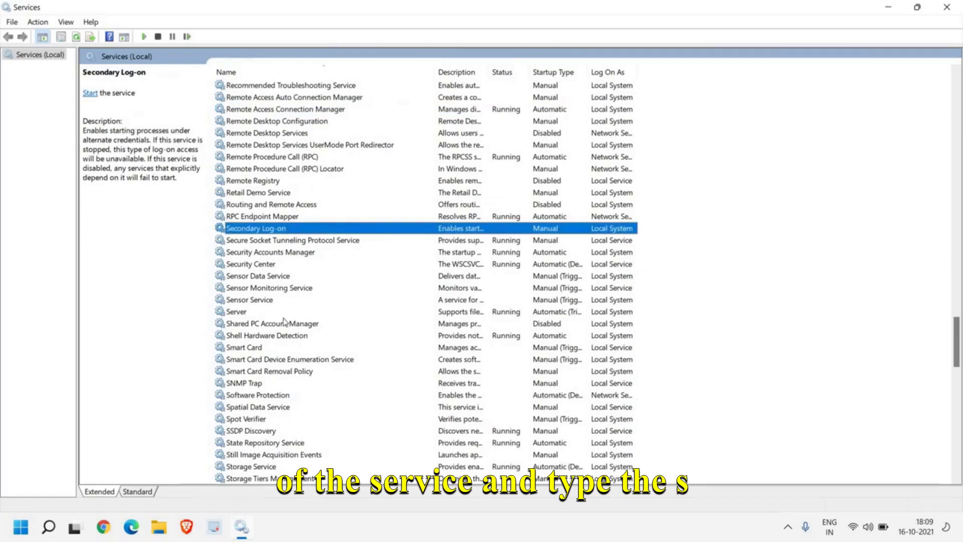
pyautogui.scroll(-1, 286, 323)
pyautogui.scroll(-1, 286, 324)
pyautogui.scroll(-1, 286, 324)
pyautogui.scroll(-1, 286, 324)
pyautogui.scroll(-1, 271, 321)
pyautogui.click(239, 313)
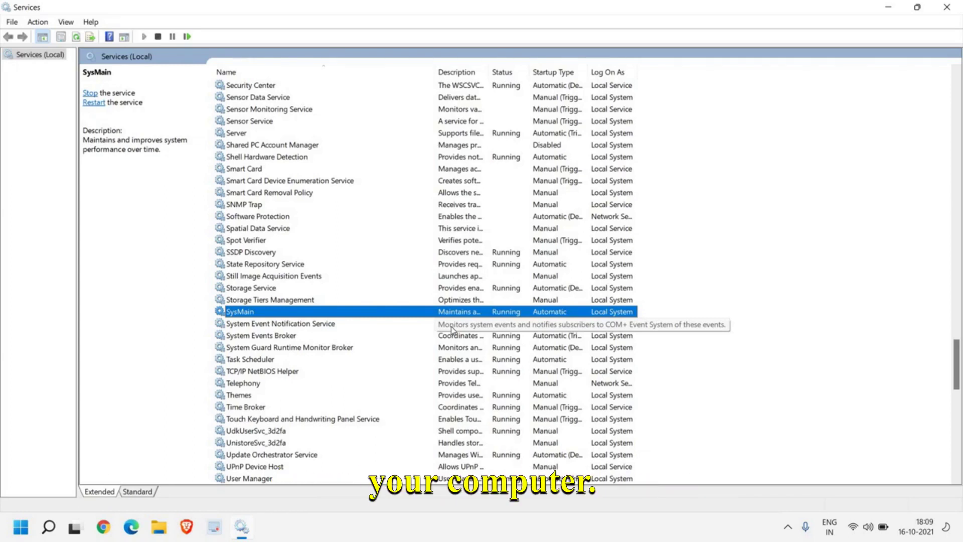
# Set SysMain's startup type to Disabled and stop the running service
pyautogui.rightClick(264, 315)
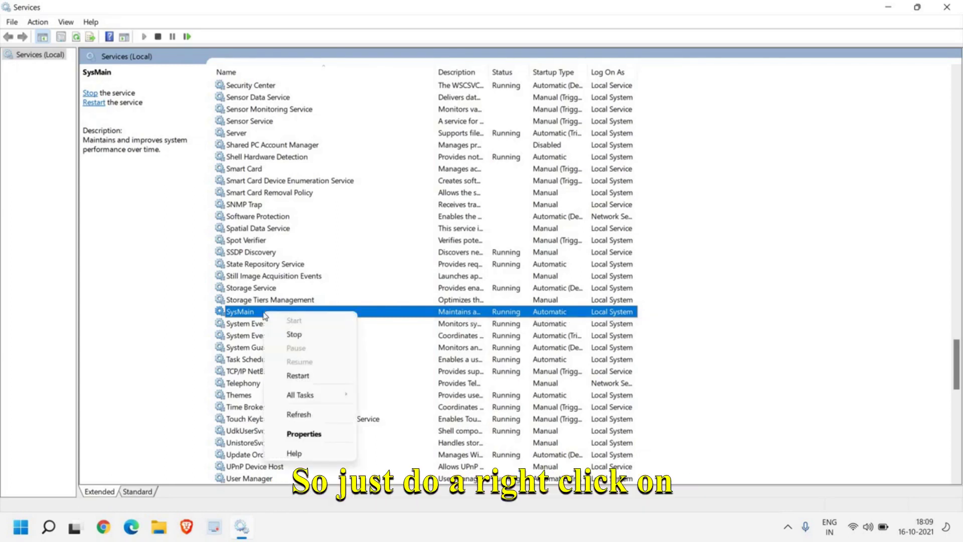
pyautogui.click(304, 434)
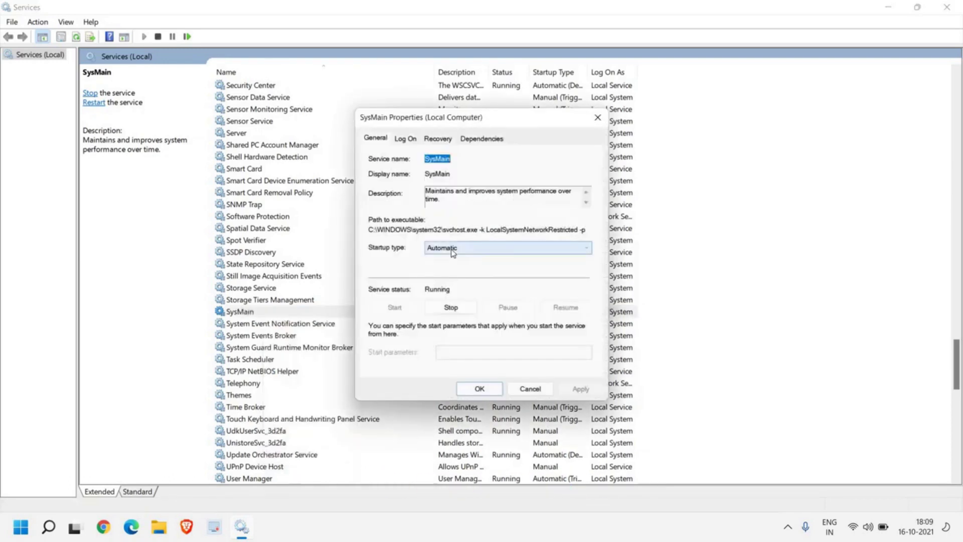
pyautogui.click(452, 253)
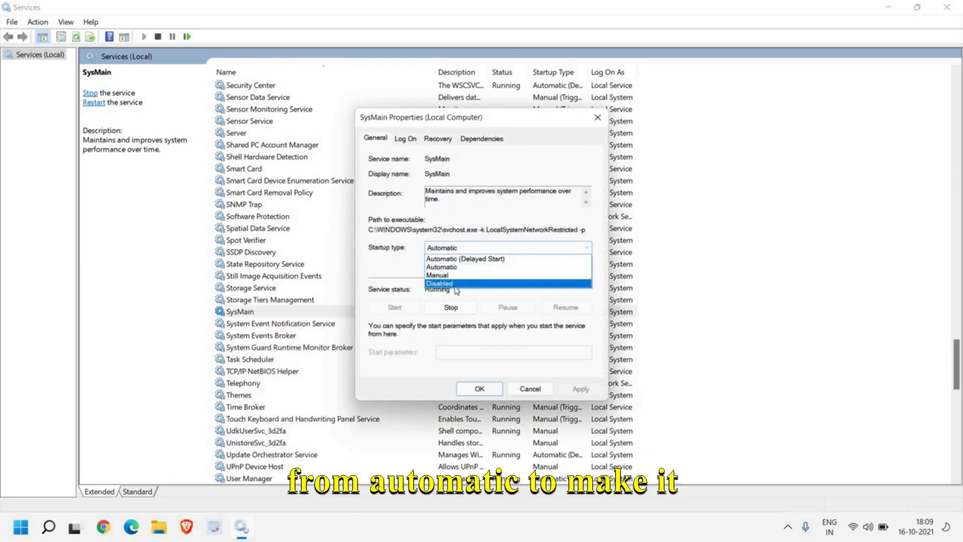
pyautogui.click(456, 287)
pyautogui.click(577, 389)
pyautogui.click(482, 390)
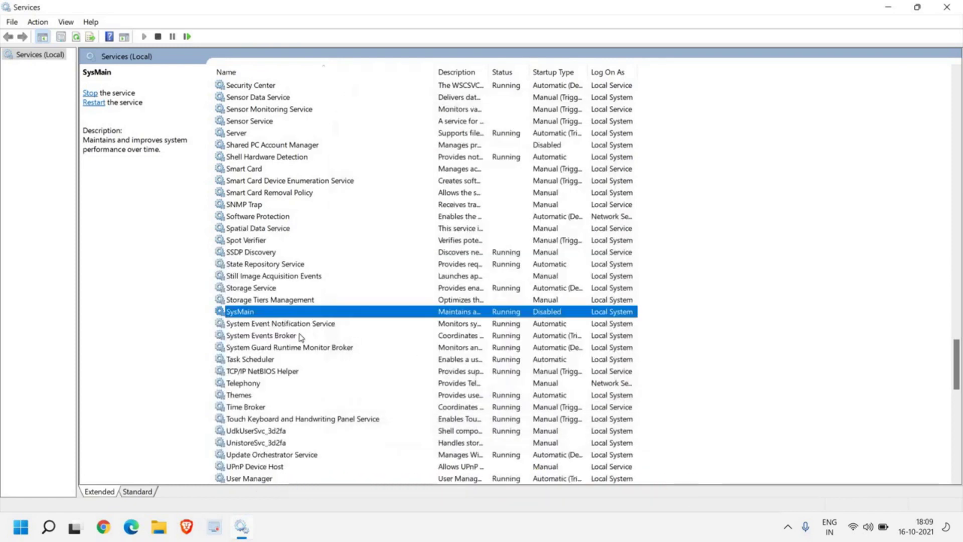
pyautogui.rightClick(295, 314)
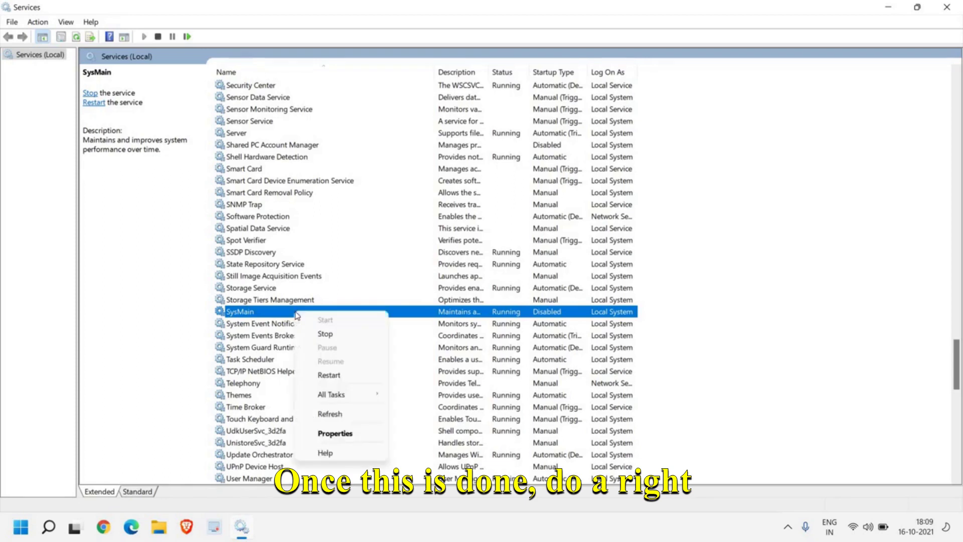
pyautogui.click(341, 335)
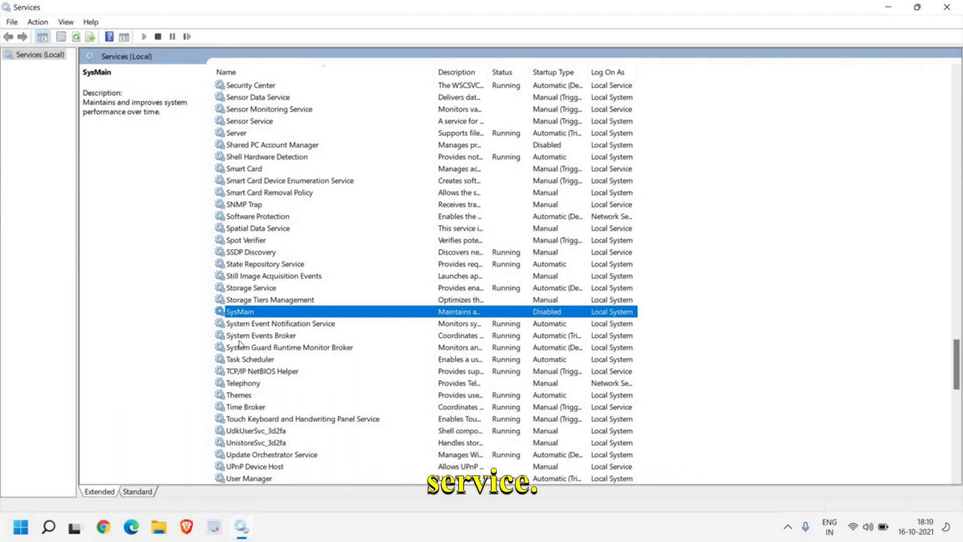
# Set Connected Devices Platform Service's startup type to Disabled
pyautogui.press('c')
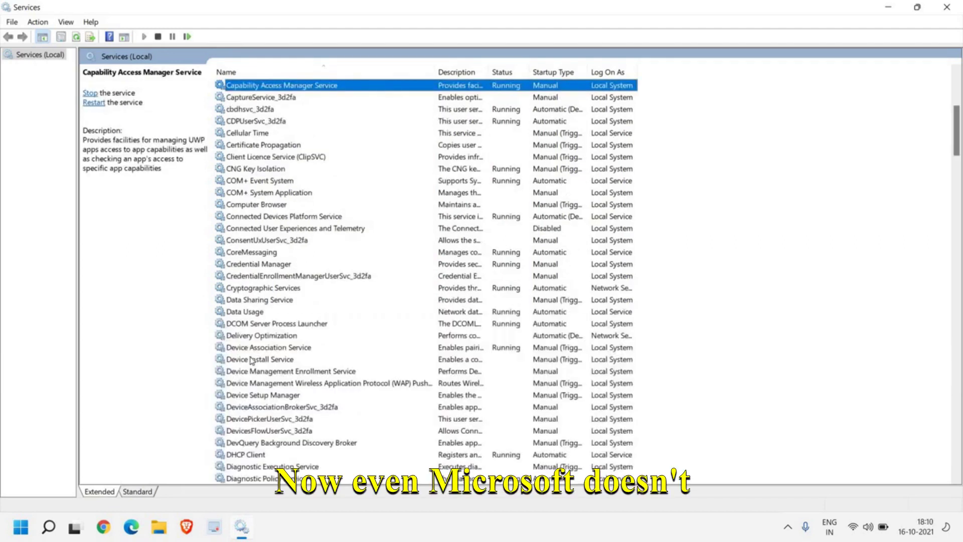
pyautogui.click(259, 219)
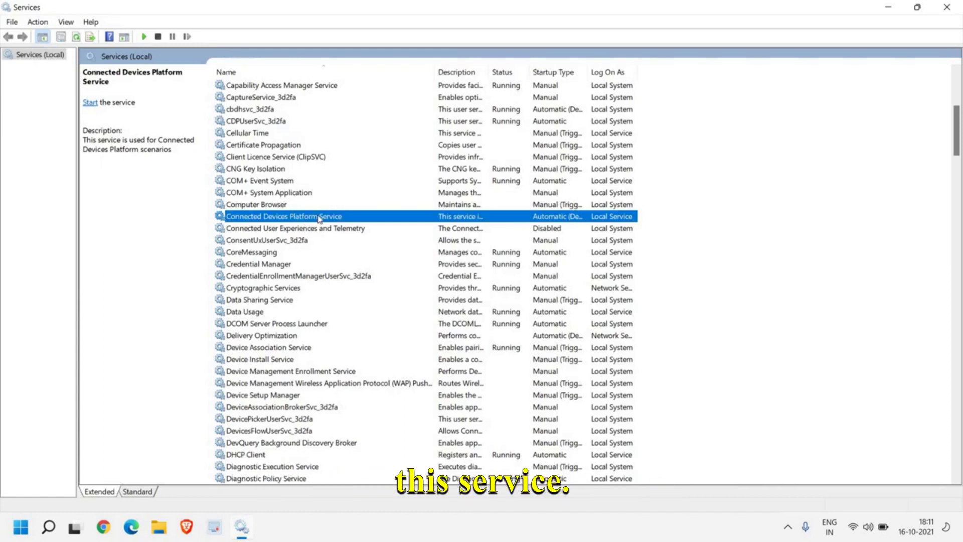
pyautogui.rightClick(319, 219)
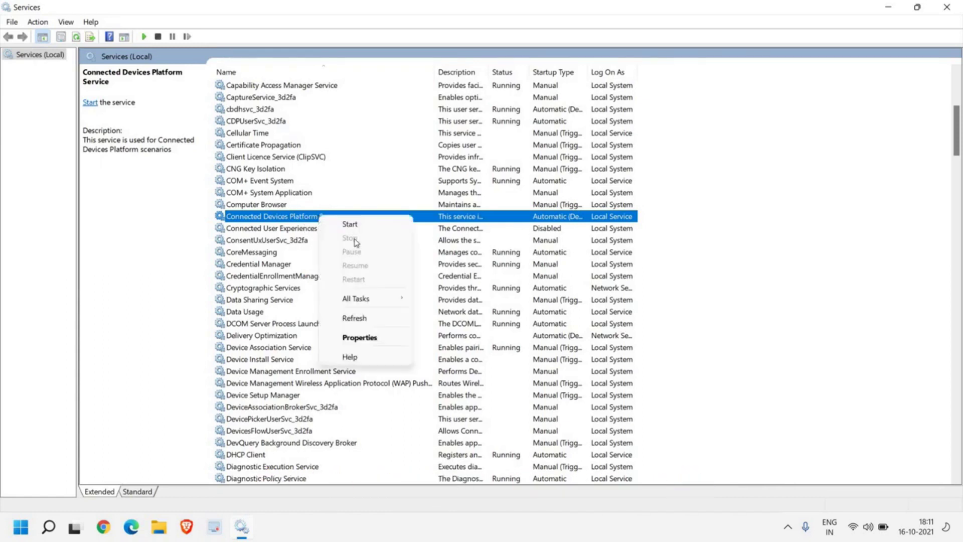
pyautogui.click(360, 338)
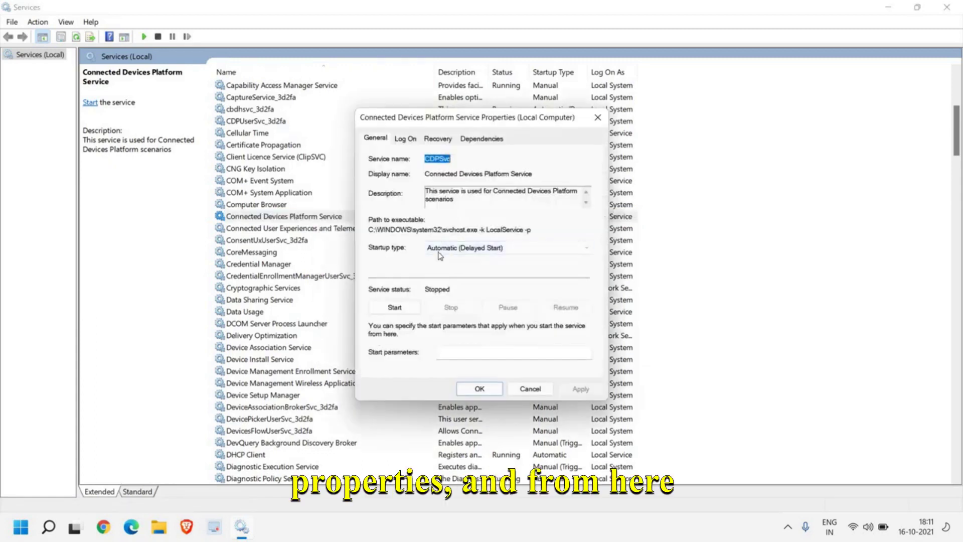
pyautogui.click(468, 249)
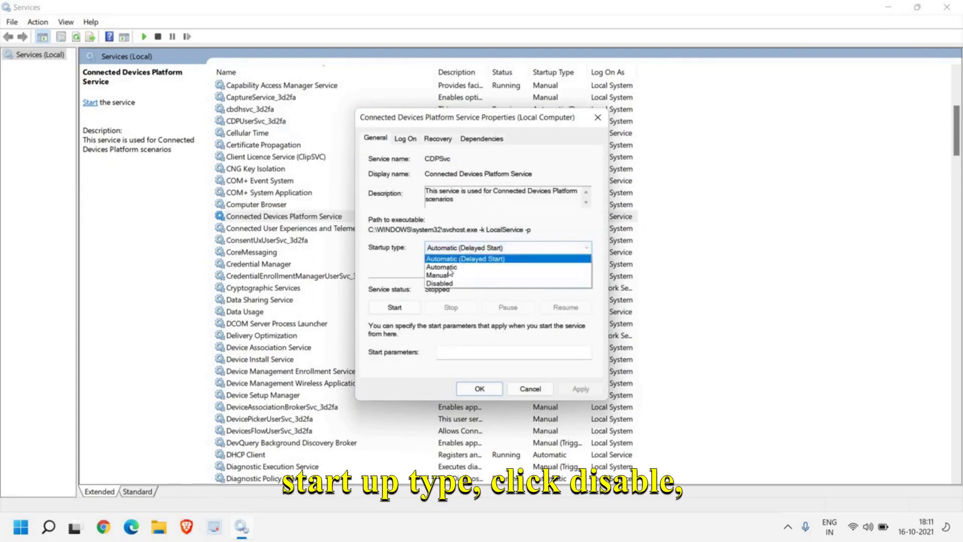
pyautogui.click(441, 285)
pyautogui.click(580, 389)
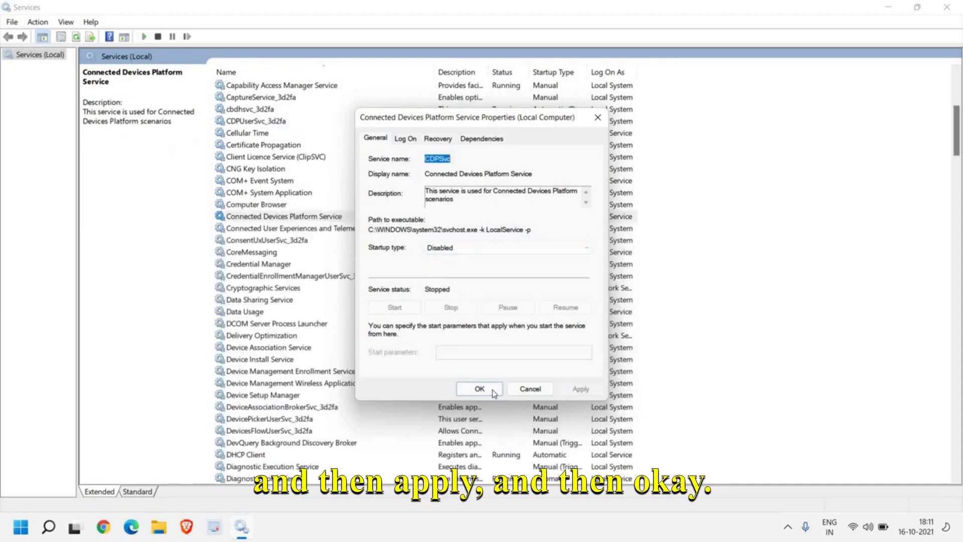
pyautogui.click(490, 389)
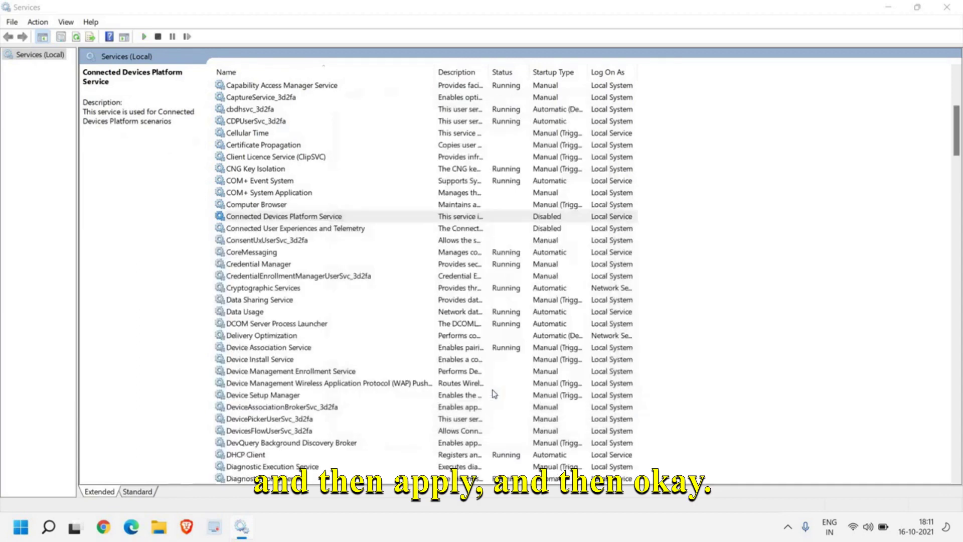
# Check the service's stop option, reselect it, and close the Services window
pyautogui.rightClick(360, 219)
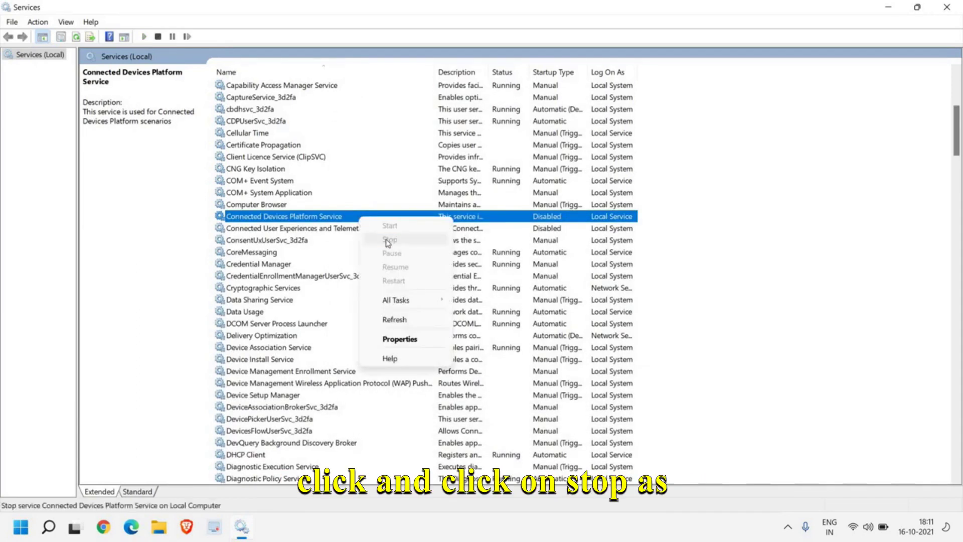
pyautogui.click(528, 225)
pyautogui.click(532, 217)
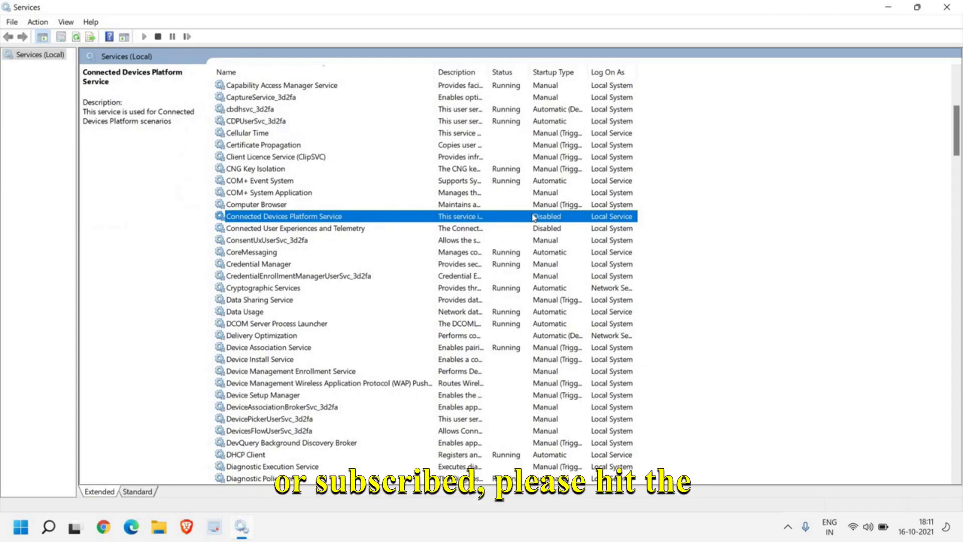
pyautogui.click(947, 7)
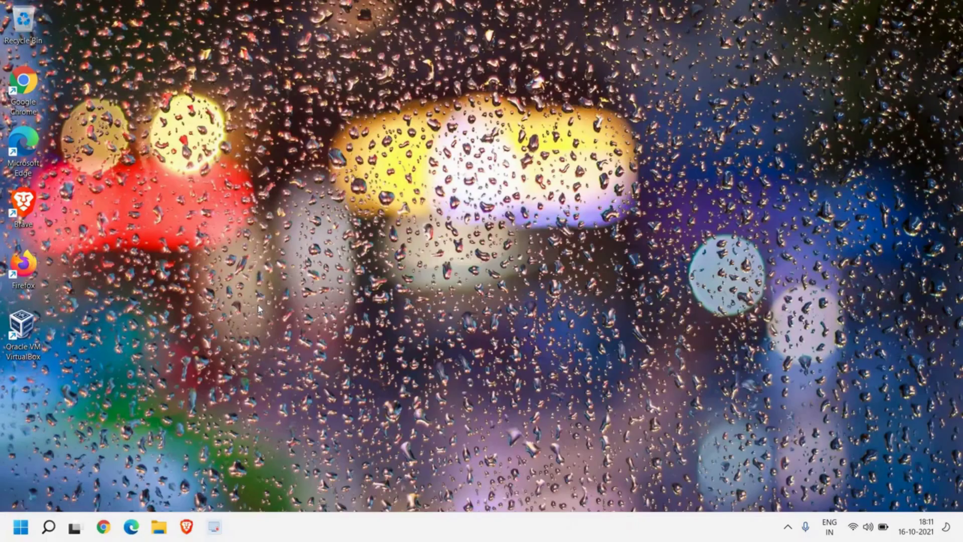
# Open File Explorer by searching 'file' and switch to the This PC view
pyautogui.click(50, 526)
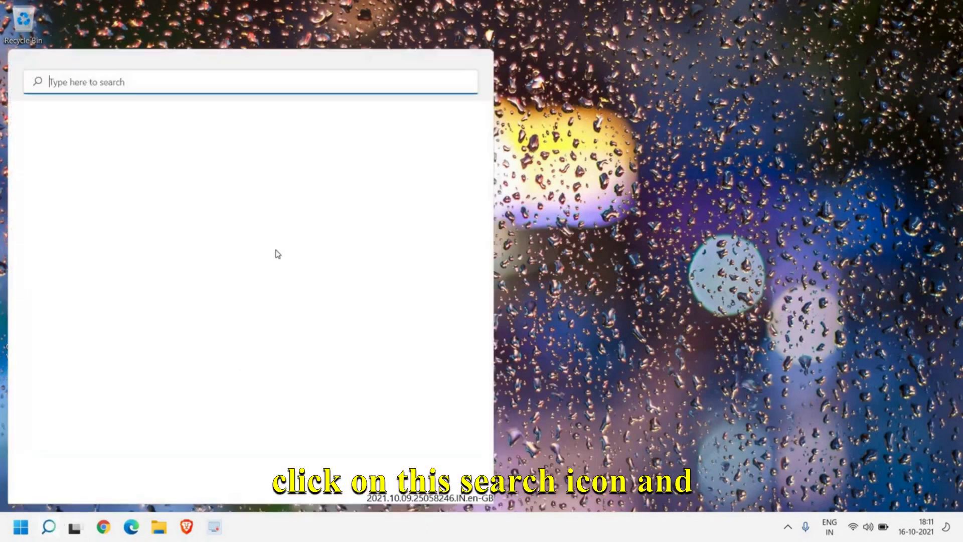
pyautogui.write('file')
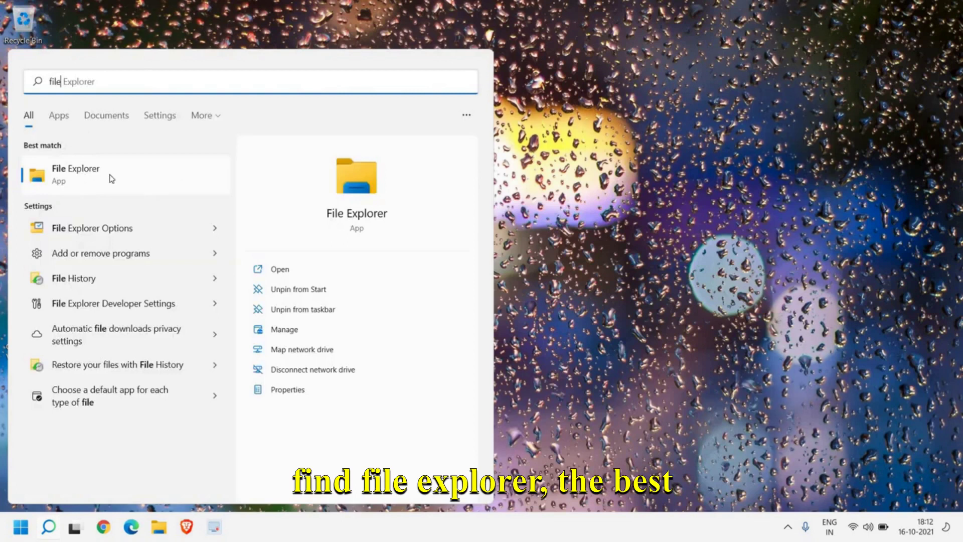
pyautogui.click(110, 177)
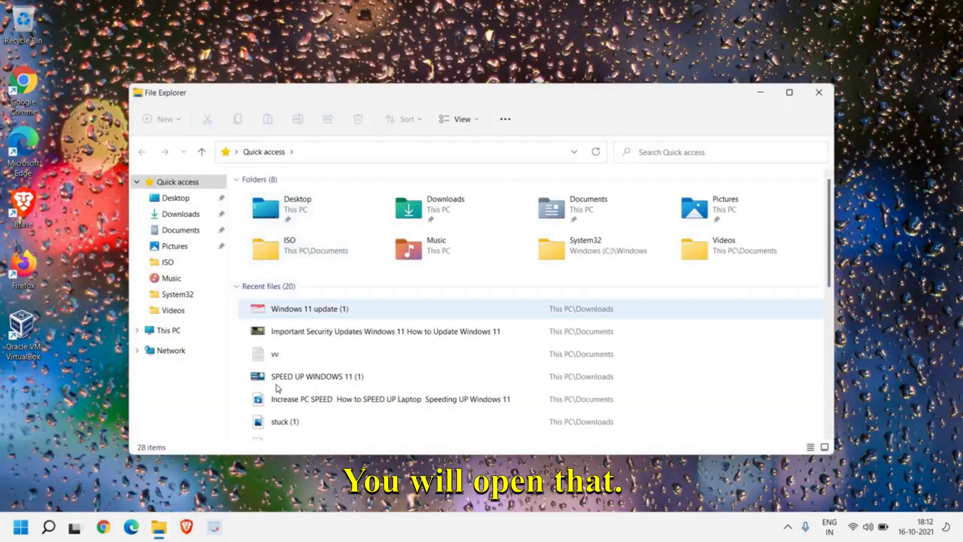
pyautogui.click(179, 335)
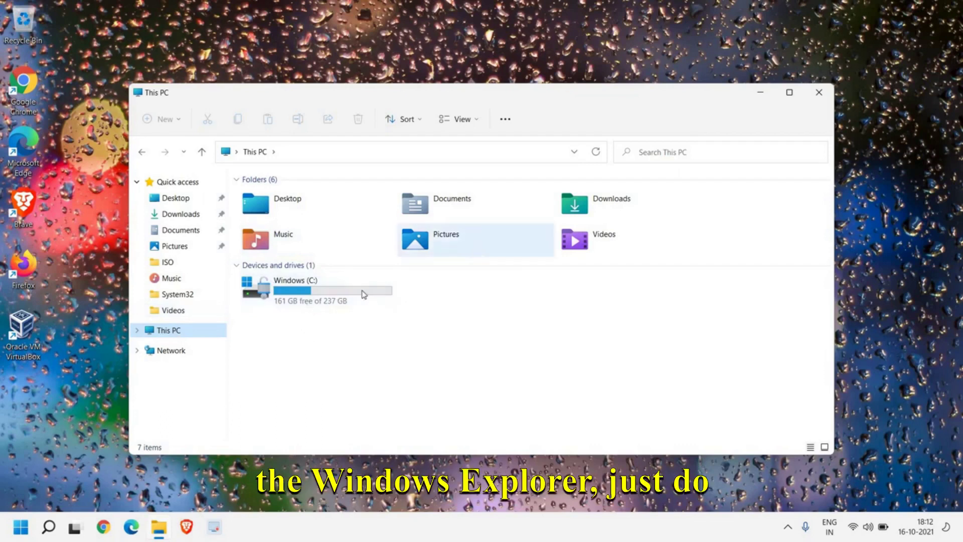
# Open Optimise Drives from the Tools tab of Windows (C:) Properties
pyautogui.rightClick(303, 290)
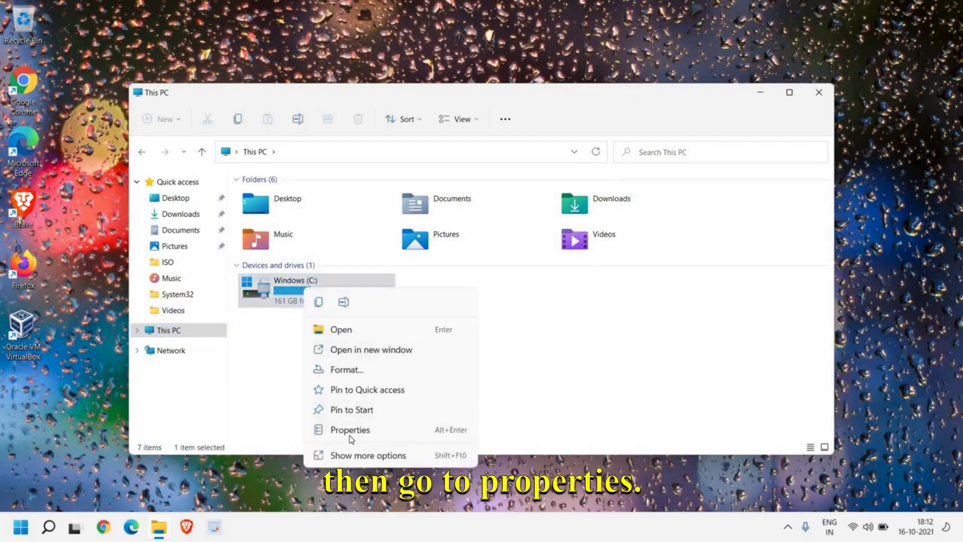
pyautogui.click(351, 430)
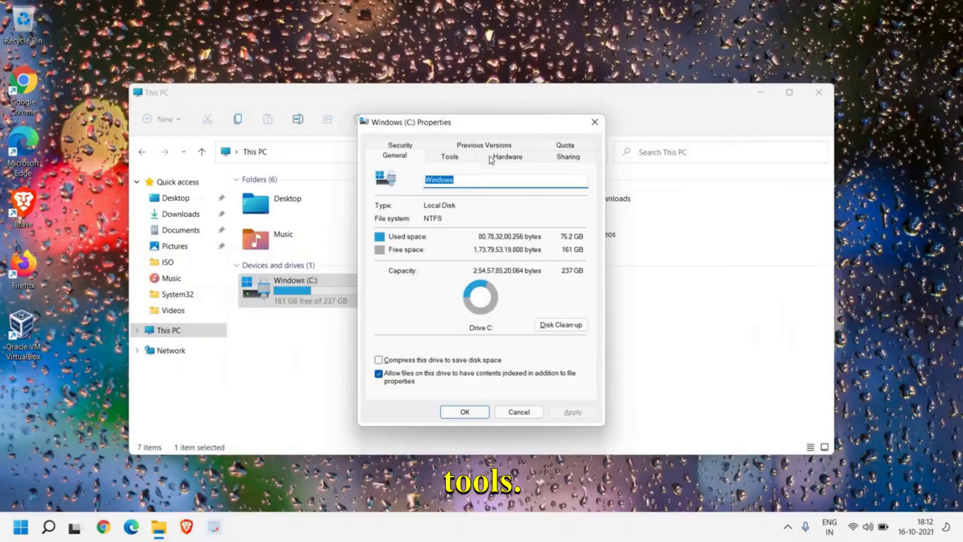
pyautogui.click(450, 156)
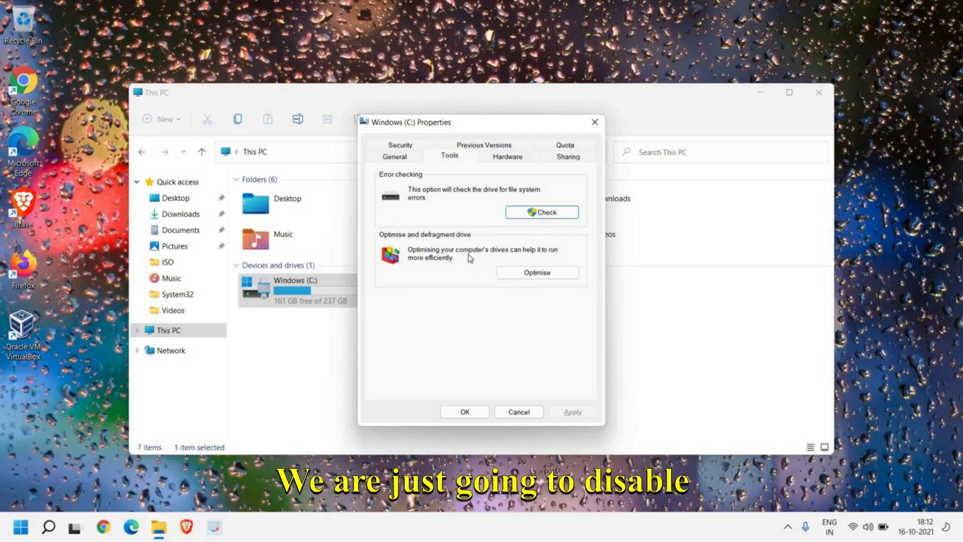
pyautogui.click(526, 275)
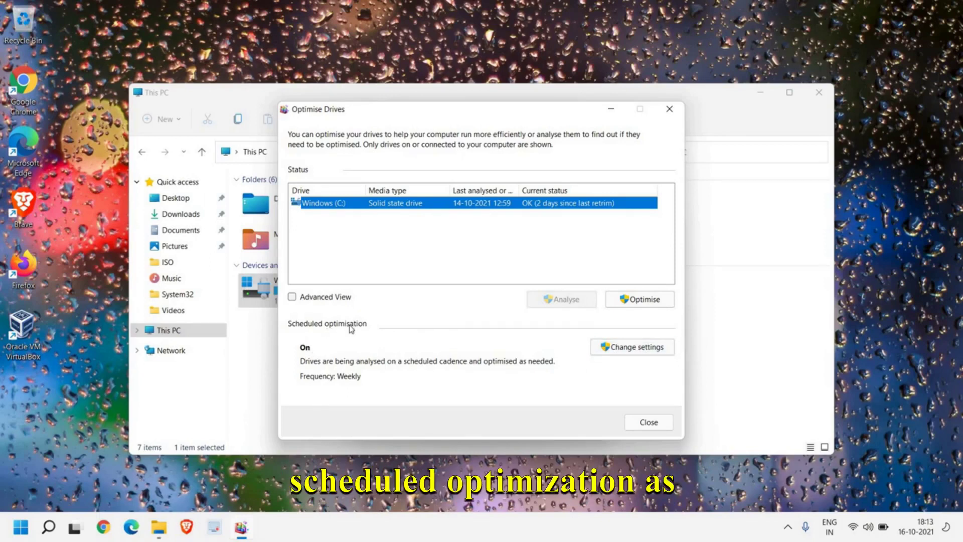
# Turn off 'Run on a schedule' in the optimisation settings
pyautogui.click(643, 355)
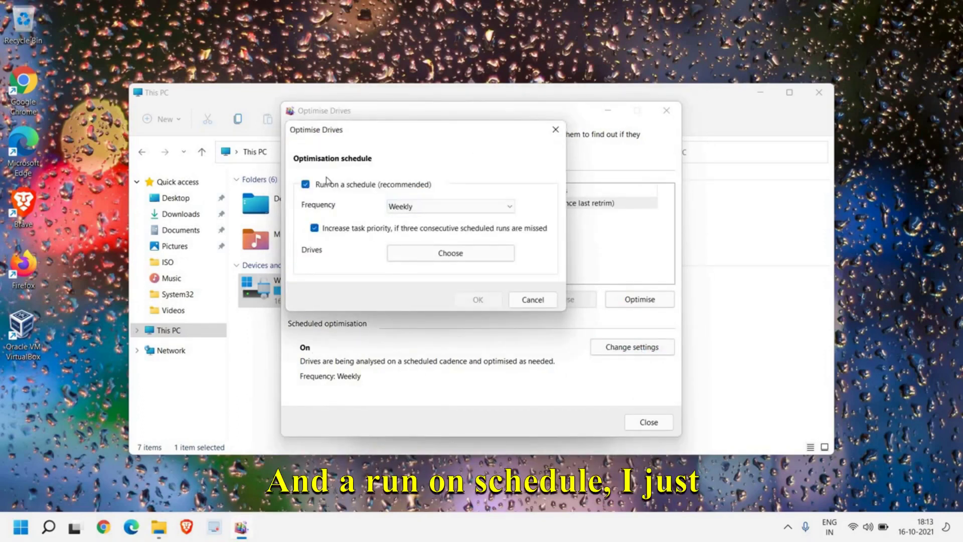
pyautogui.click(306, 185)
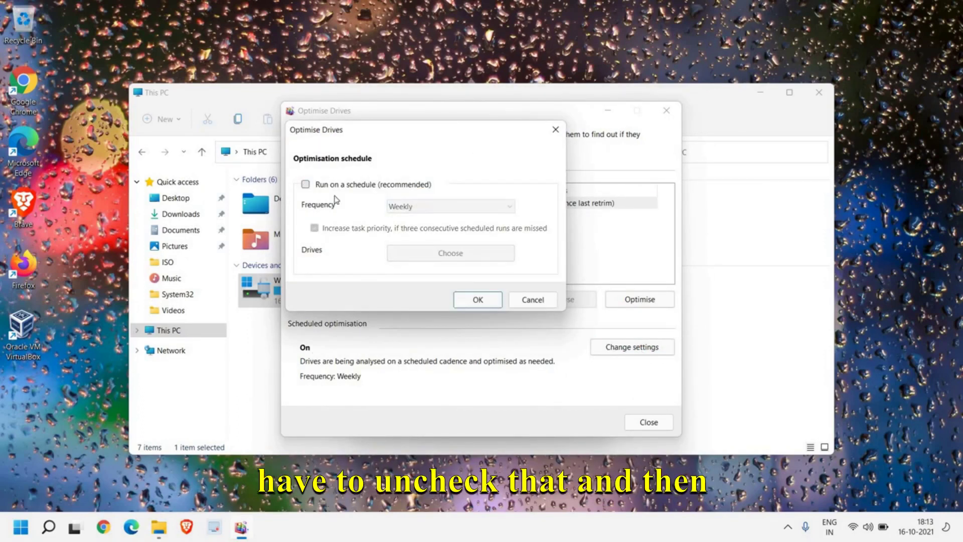
pyautogui.click(477, 300)
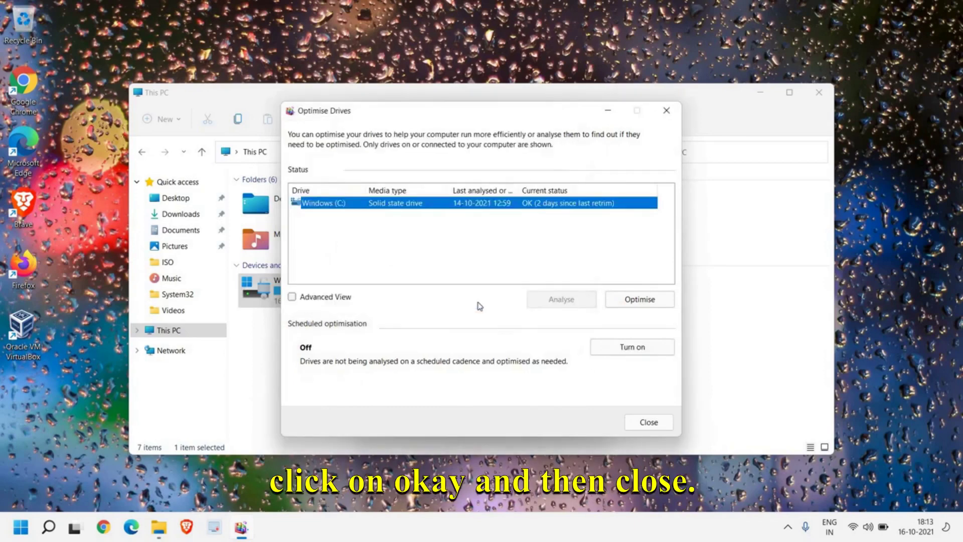
# Close Optimise Drives, the Windows (C:) properties and File Explorer
pyautogui.click(649, 422)
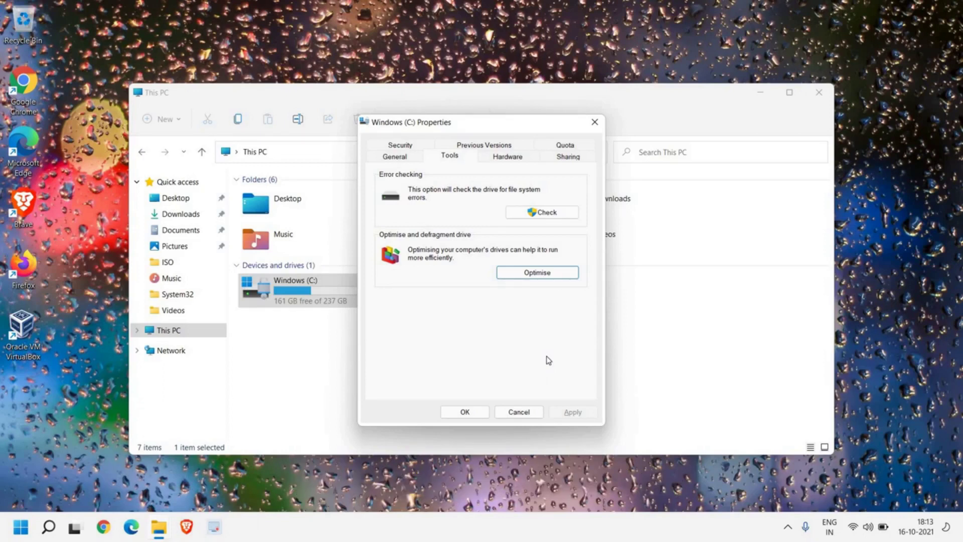
pyautogui.click(465, 411)
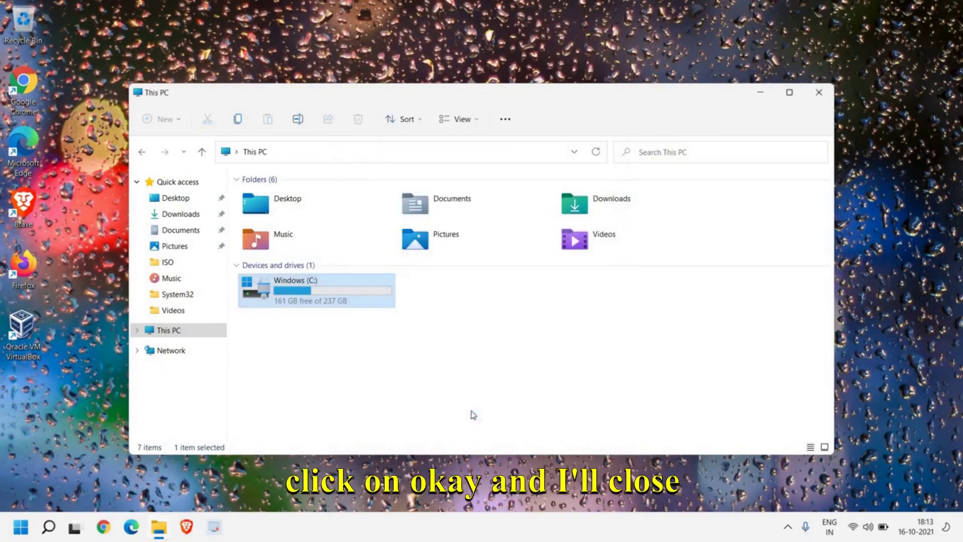
pyautogui.click(820, 95)
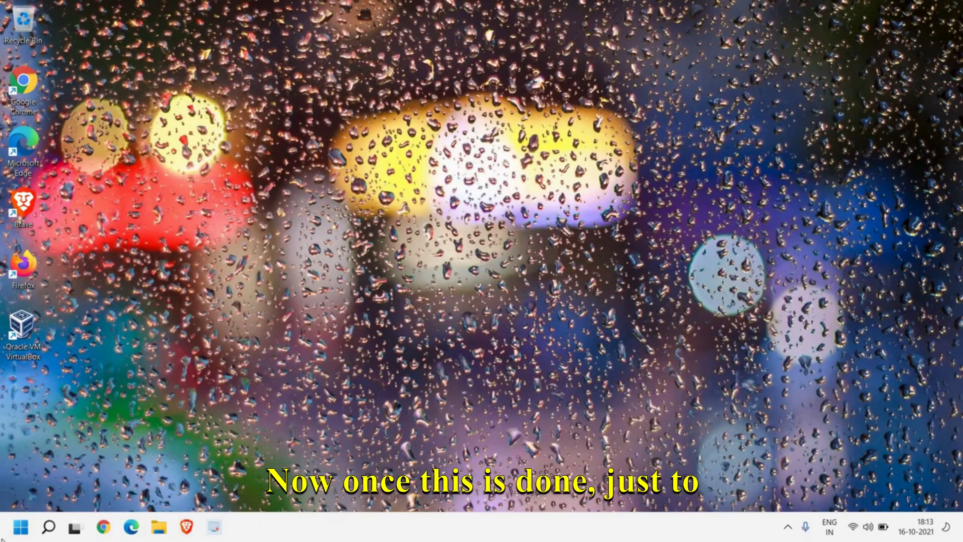
pyautogui.rightClick(16, 532)
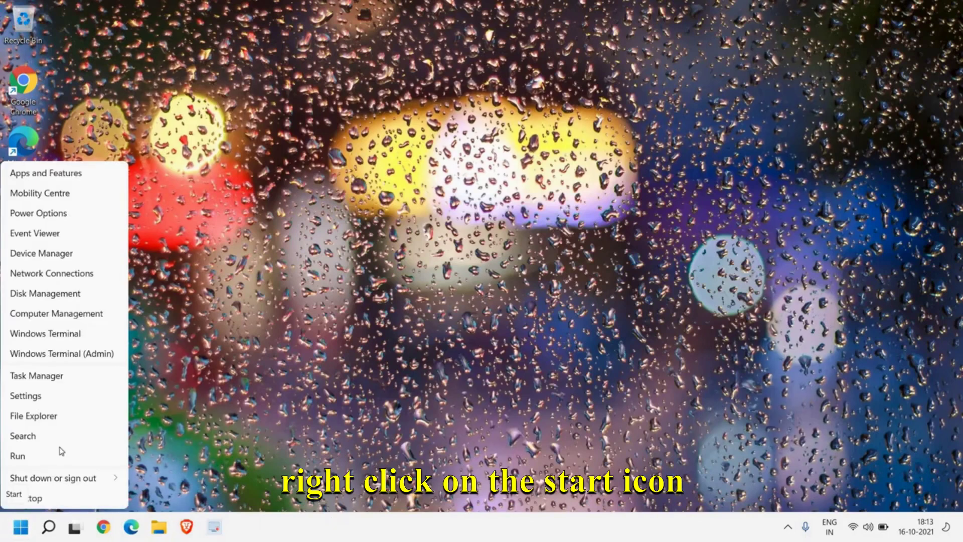
pyautogui.click(58, 379)
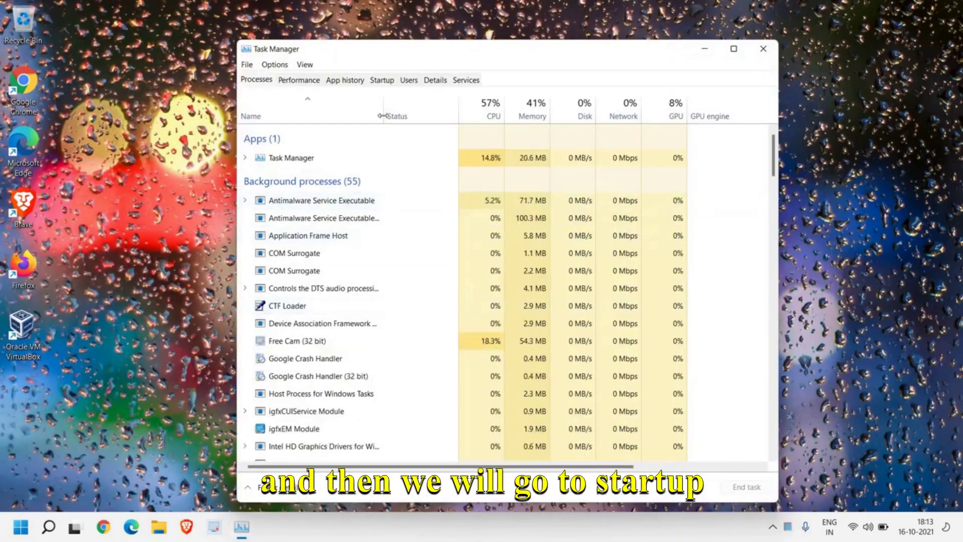
pyautogui.click(386, 81)
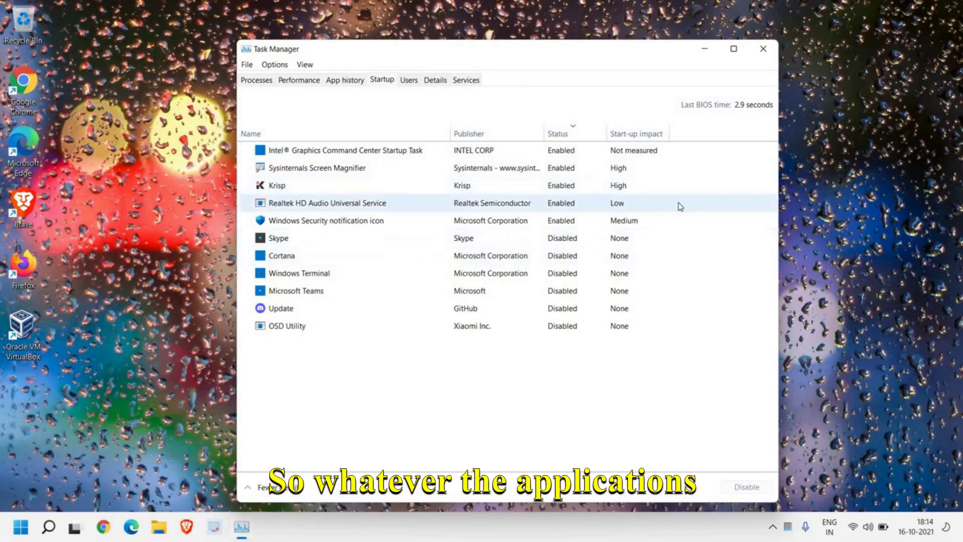
pyautogui.click(540, 191)
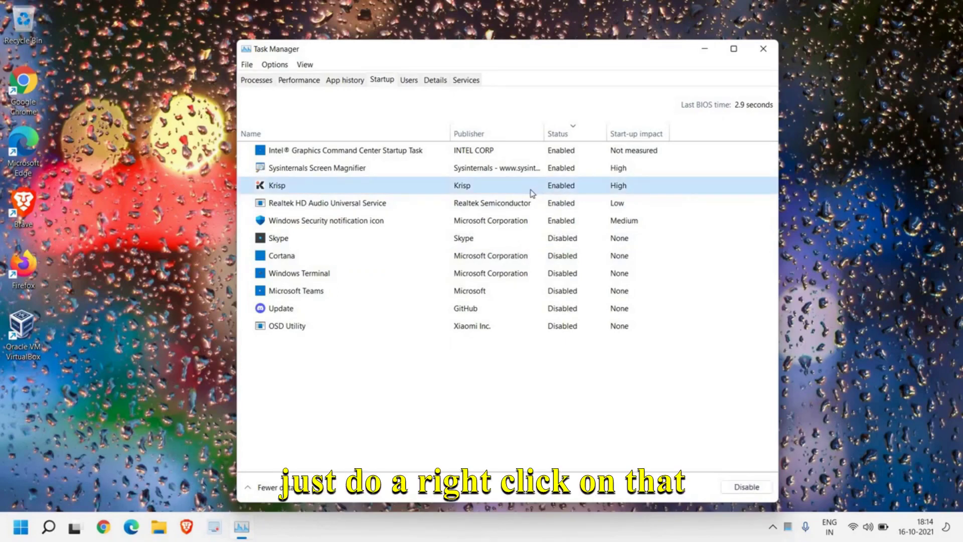
pyautogui.rightClick(531, 190)
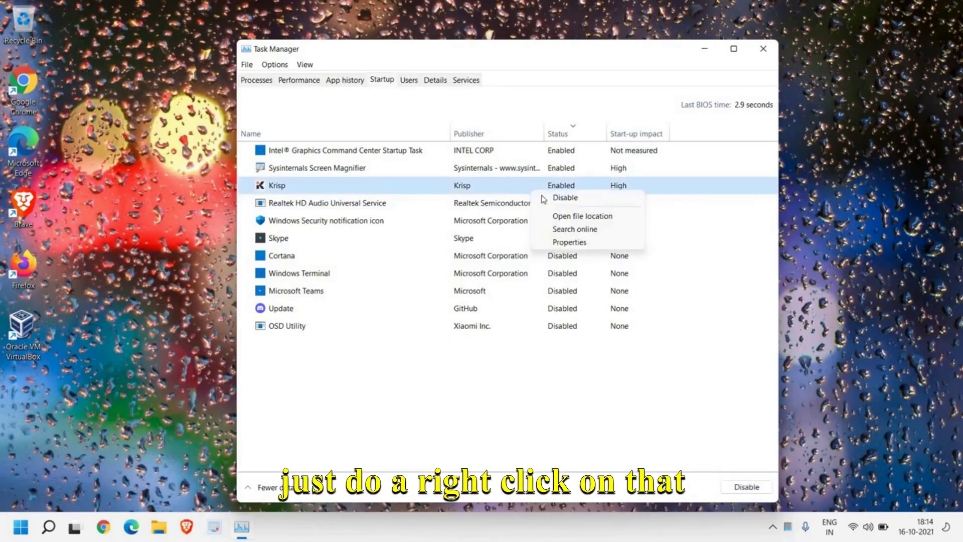
pyautogui.click(413, 243)
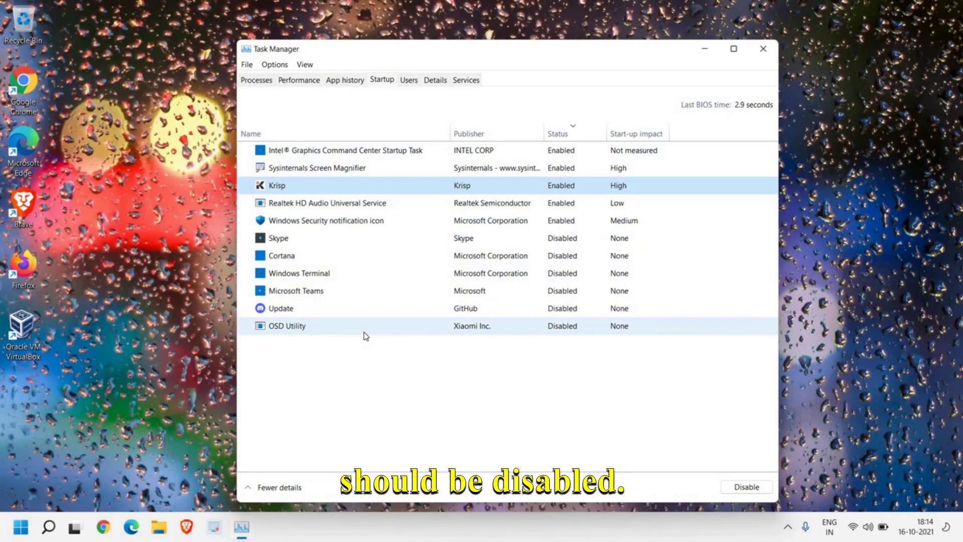
pyautogui.hotkey('alt', 'F4')
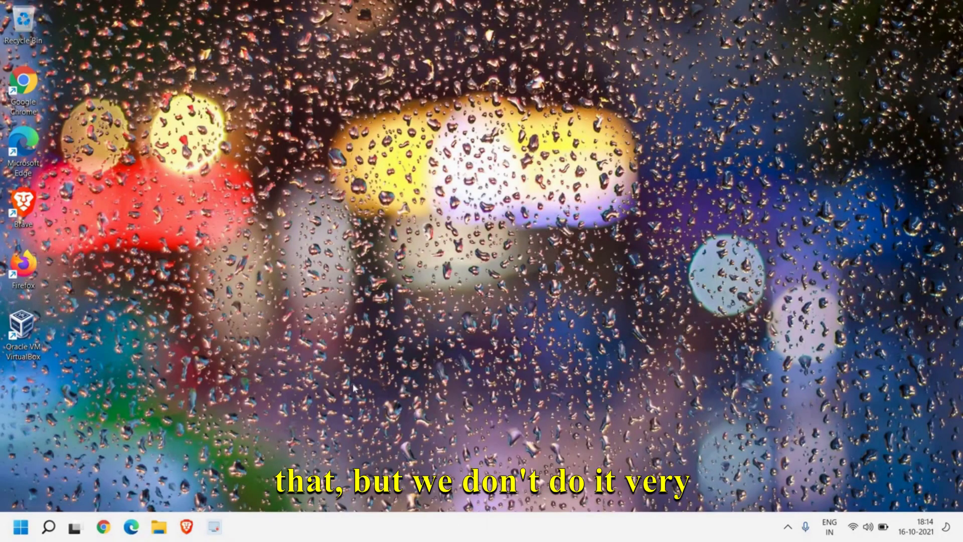
# Search 'windows' from the taskbar and open the Windows Update settings page
pyautogui.click(48, 530)
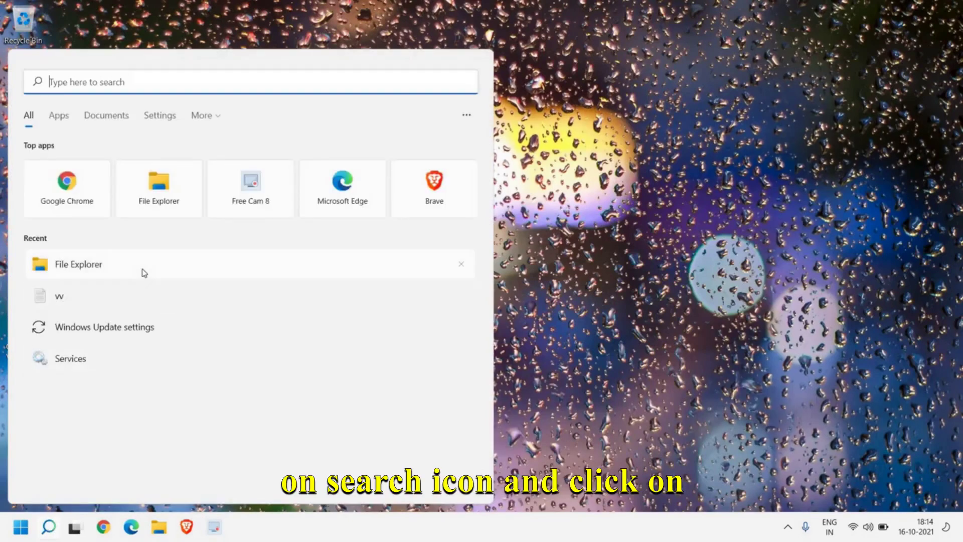
pyautogui.write('windows')
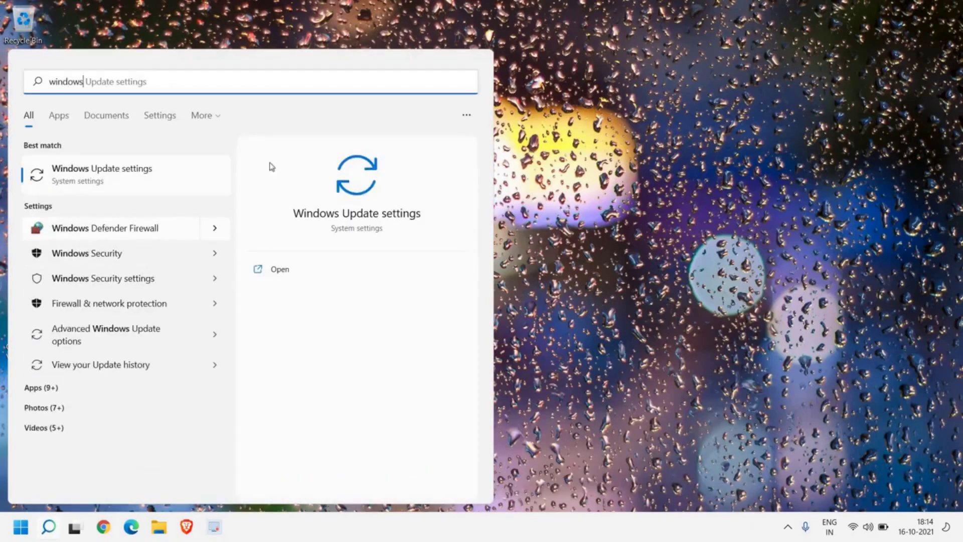
pyautogui.click(131, 180)
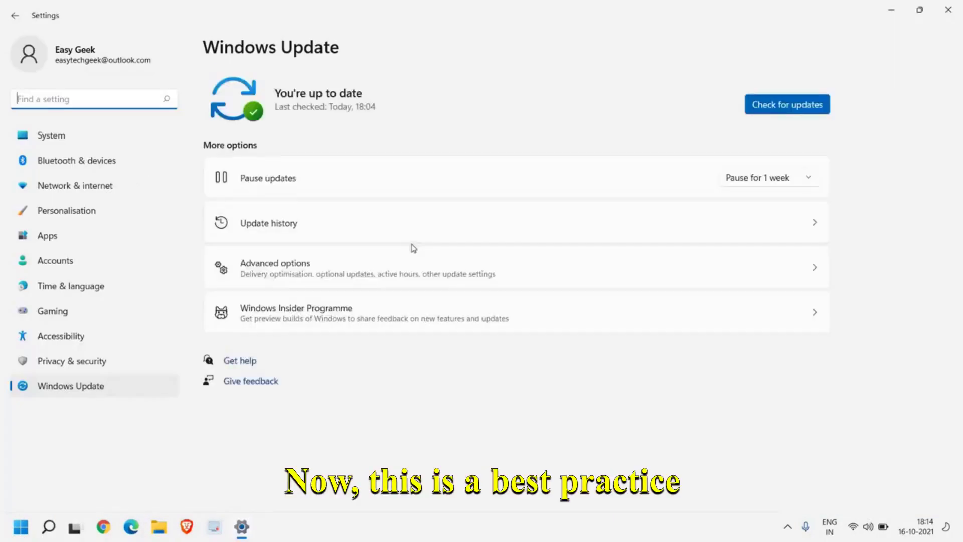